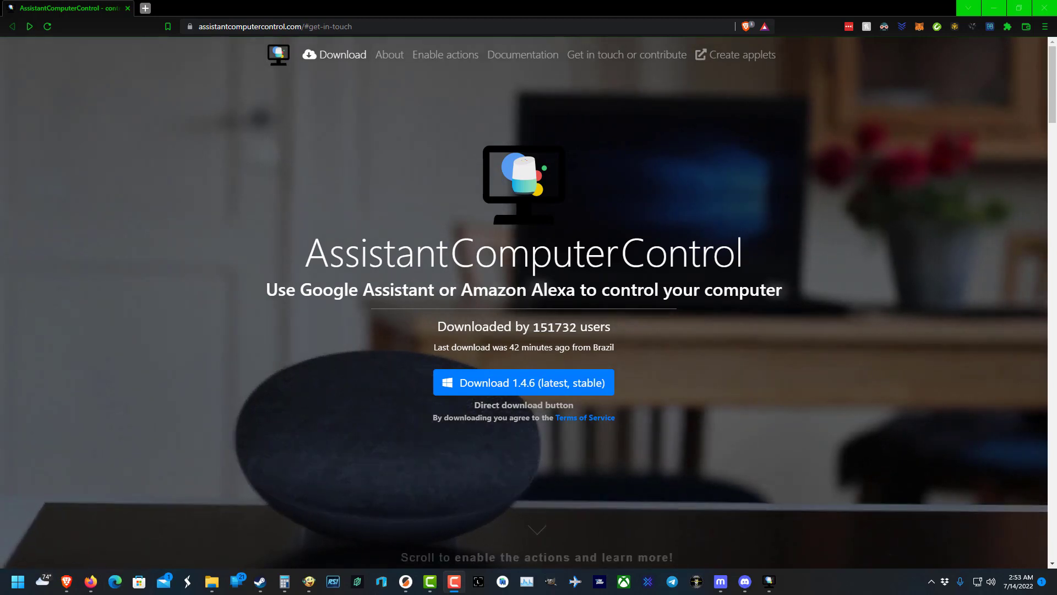
scroll(569, 384, down, 5)
scroll(304, 304, down, 5)
scroll(305, 304, down, 4)
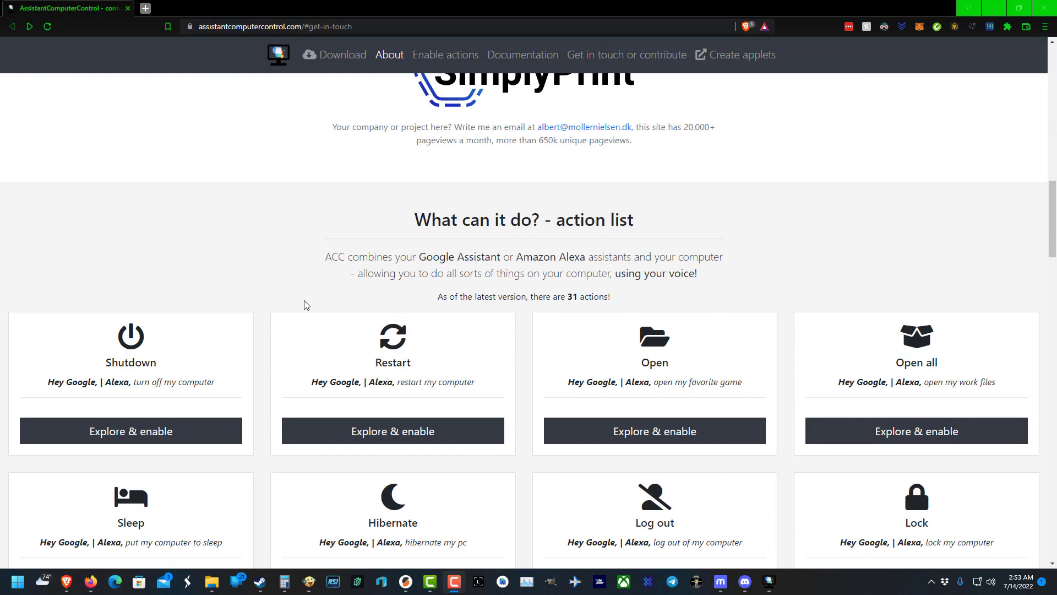
scroll(305, 304, up, 5)
scroll(304, 304, up, 5)
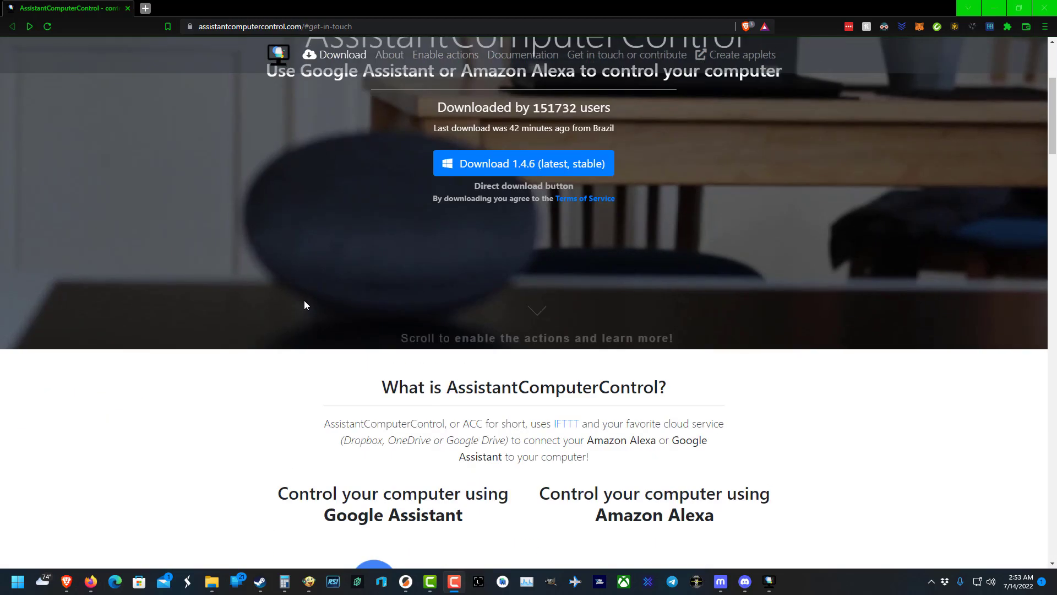
scroll(303, 304, up, 3)
scroll(304, 304, down, 4)
scroll(304, 304, down, 6)
scroll(304, 304, down, 8)
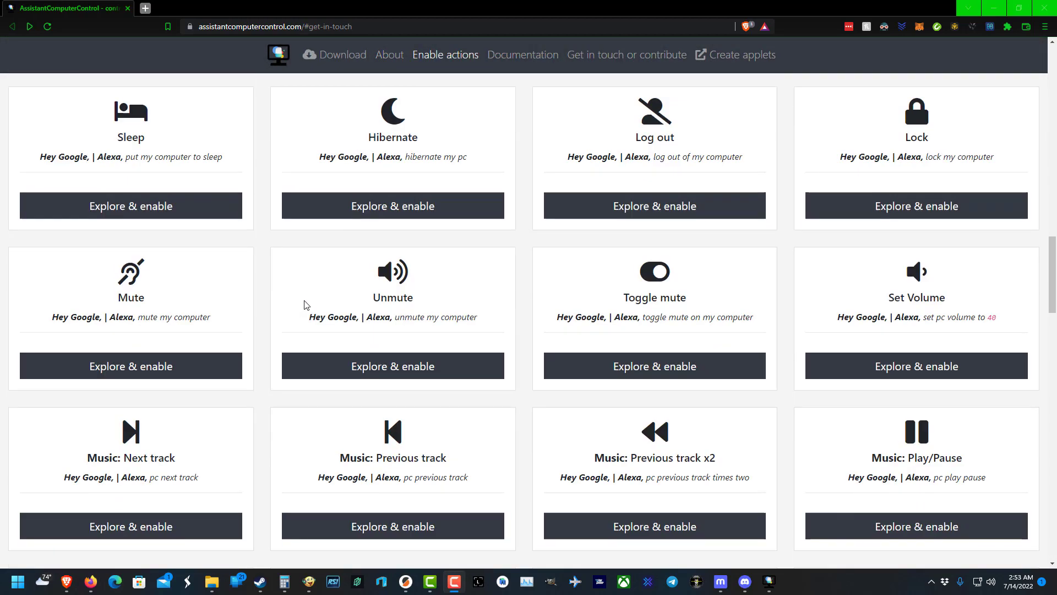
scroll(304, 305, down, 4)
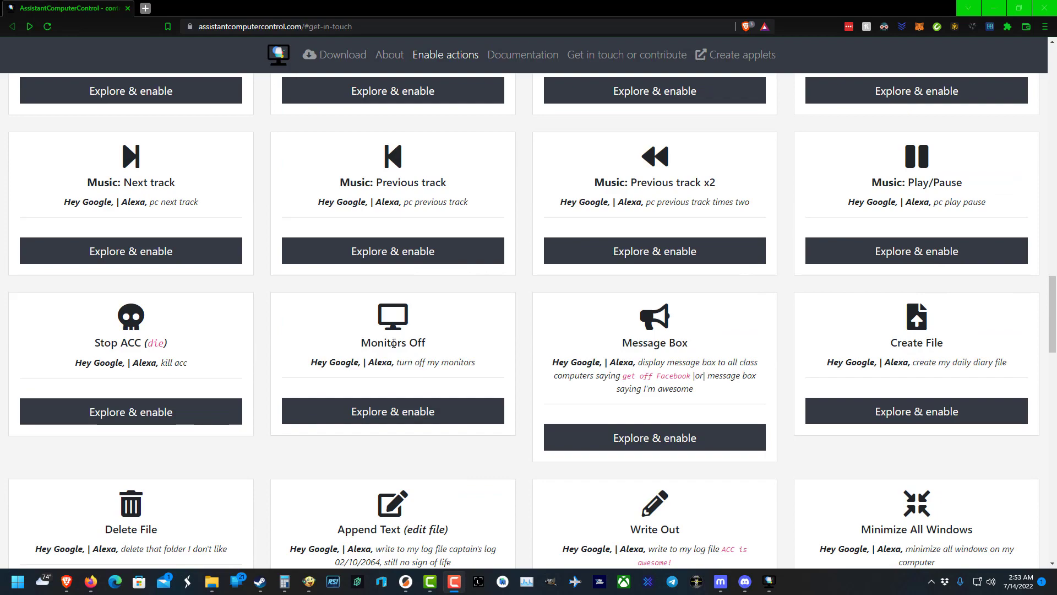
scroll(393, 344, up, 5)
scroll(392, 345, up, 4)
scroll(392, 344, down, 2)
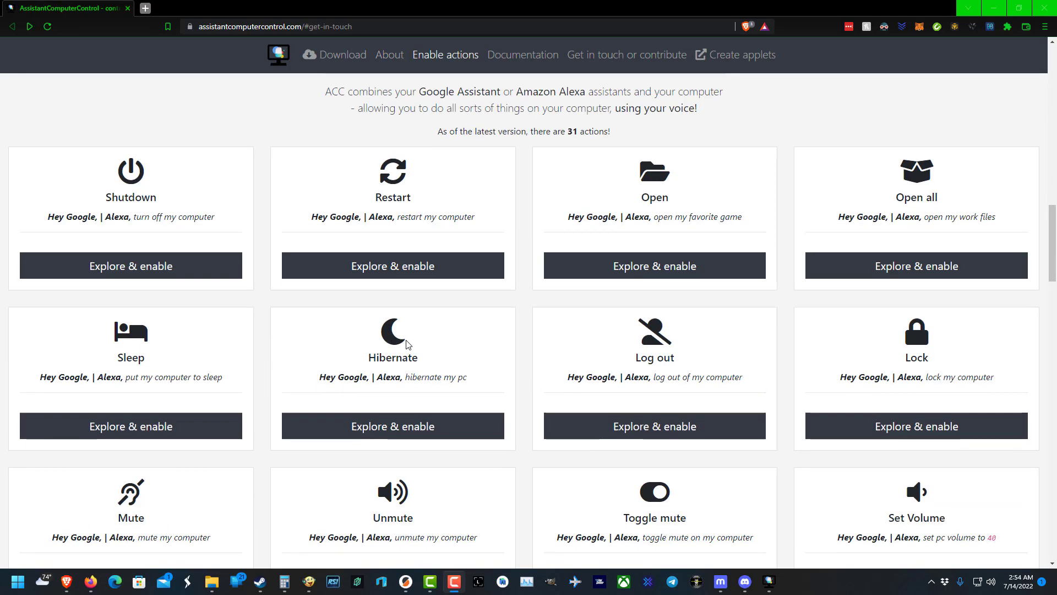
scroll(408, 344, down, 5)
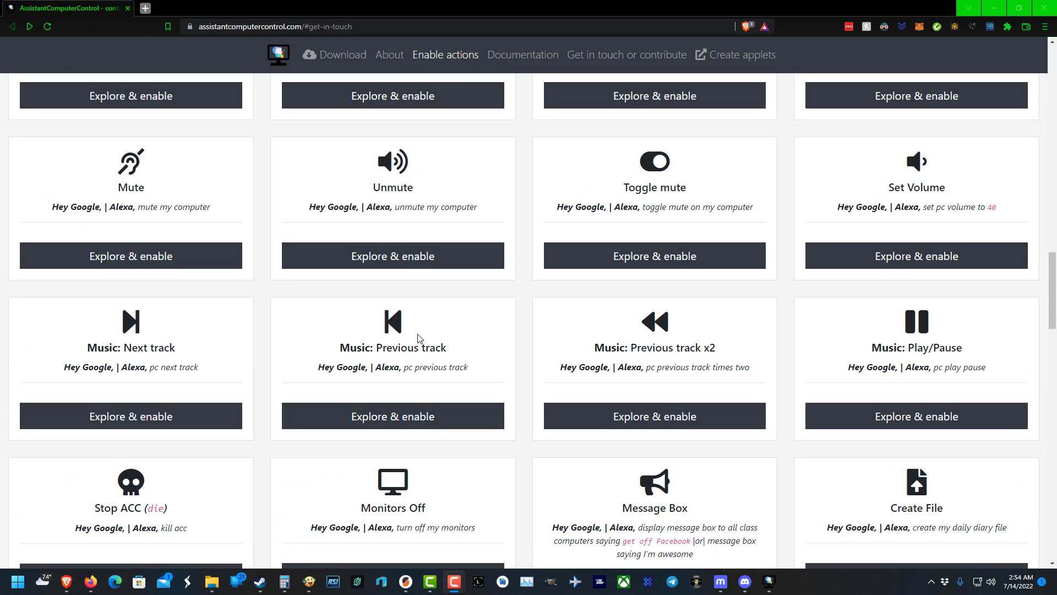
scroll(413, 341, down, 5)
scroll(417, 338, down, 2)
scroll(416, 338, down, 4)
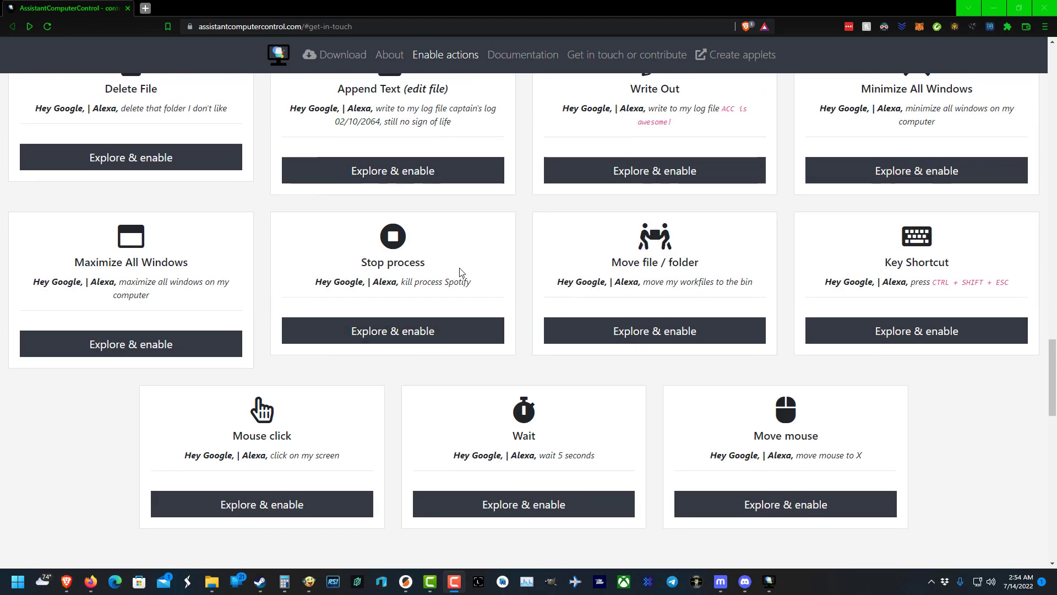
scroll(444, 287, up, 6)
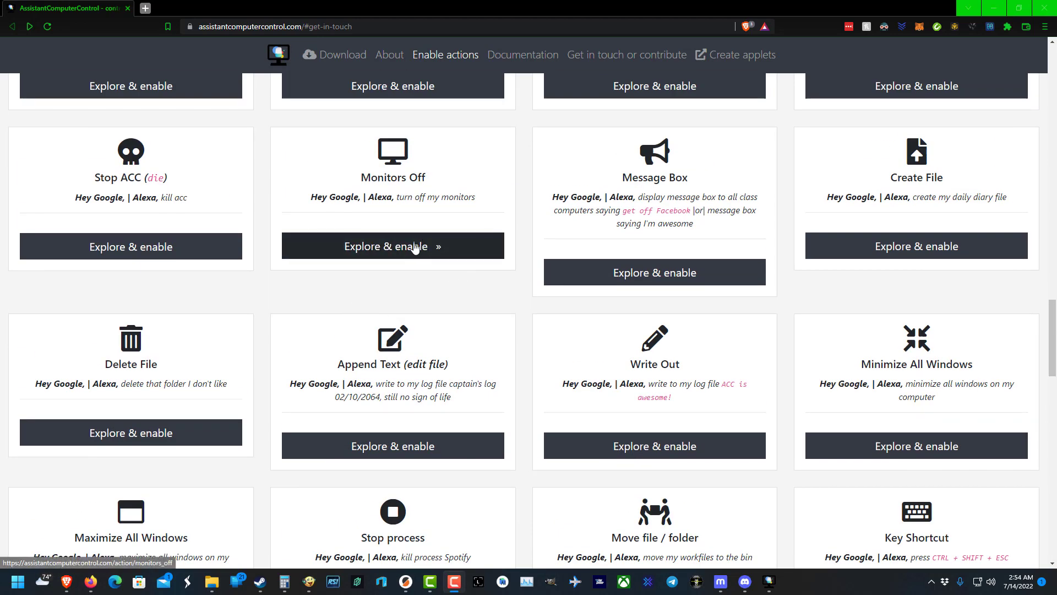
Start replicating the Monitors Off applet from its Explore & enable details page
click(448, 240)
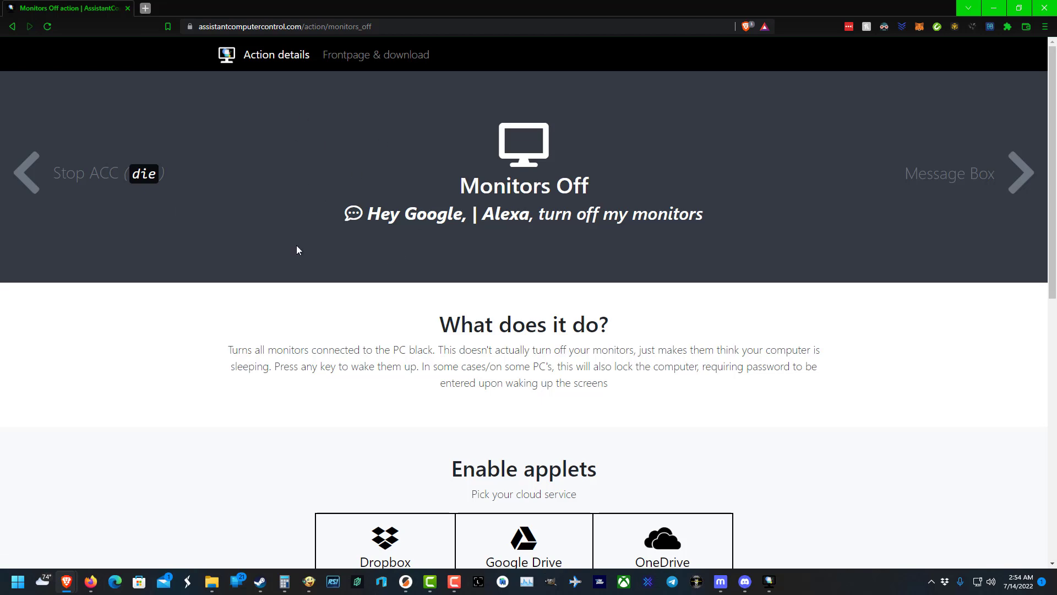
scroll(296, 246, down, 5)
scroll(248, 314, down, 5)
scroll(249, 313, down, 3)
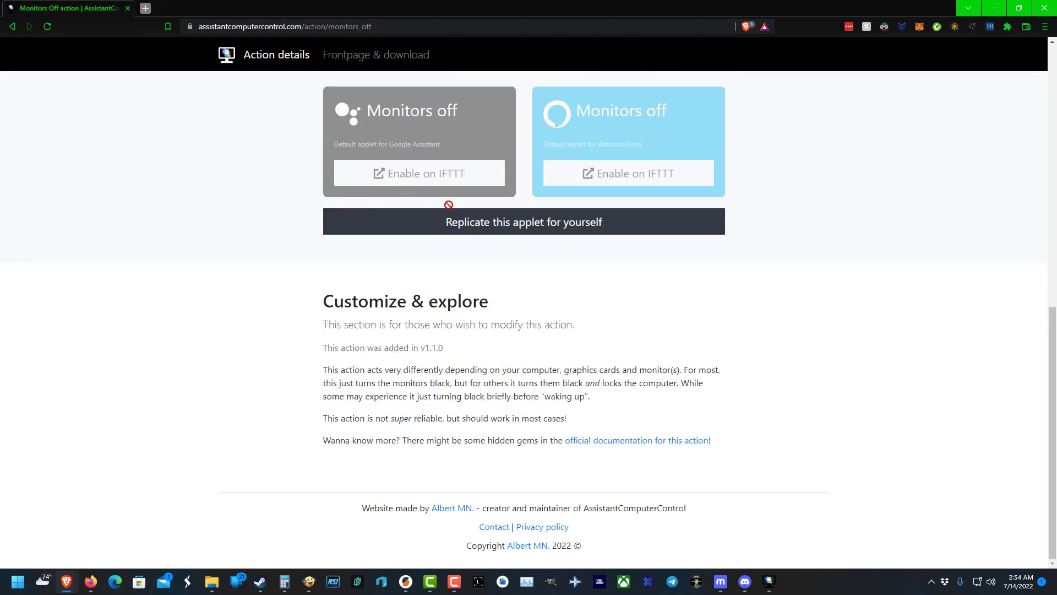
click(483, 229)
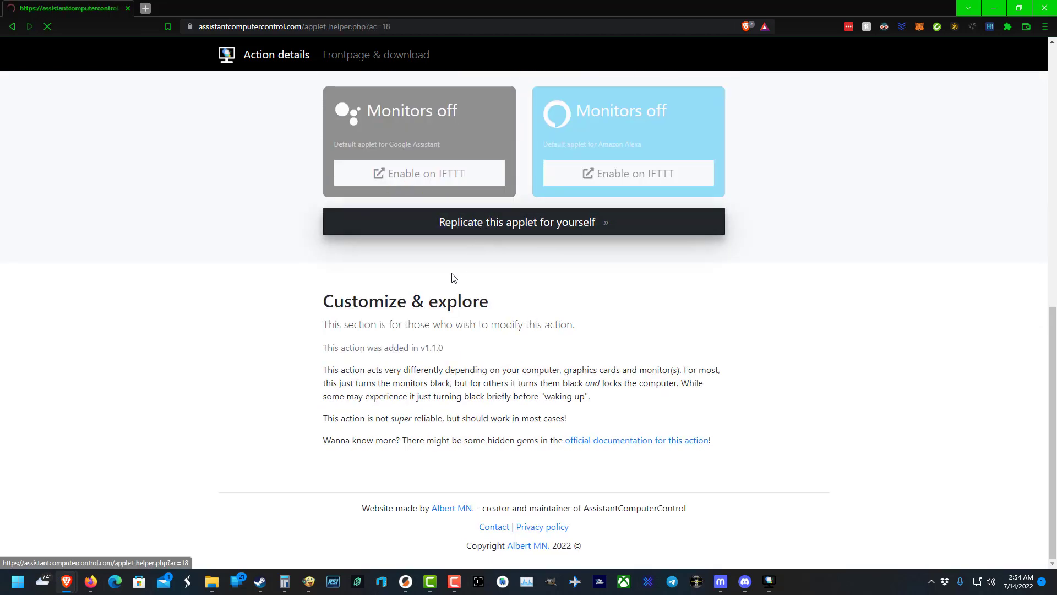
Pick Dropbox as cloud service and Google Assistant as assistant, keeping Monitors Off as the action
click(302, 119)
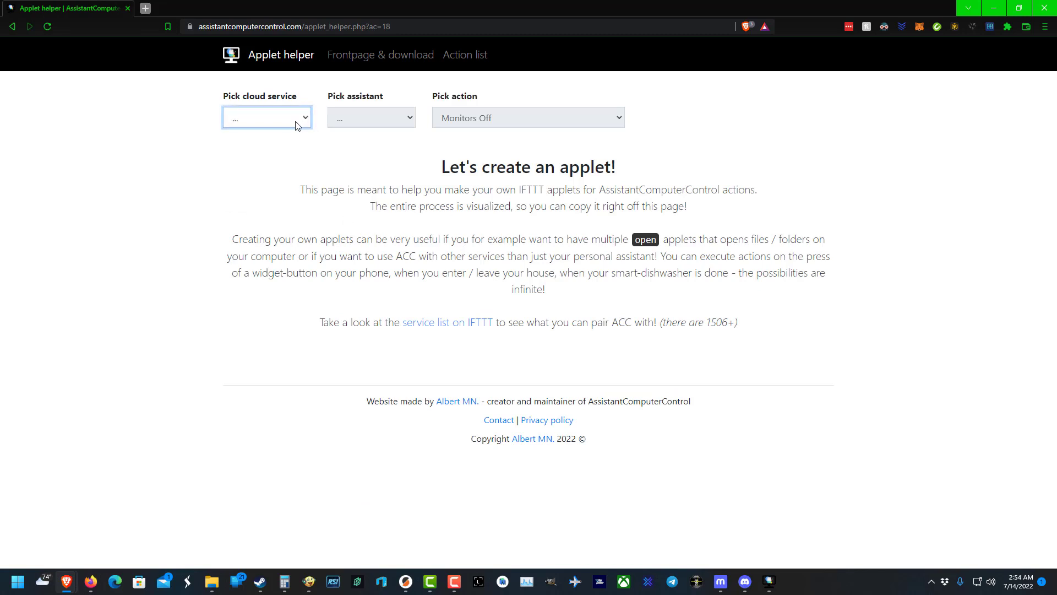
click(293, 118)
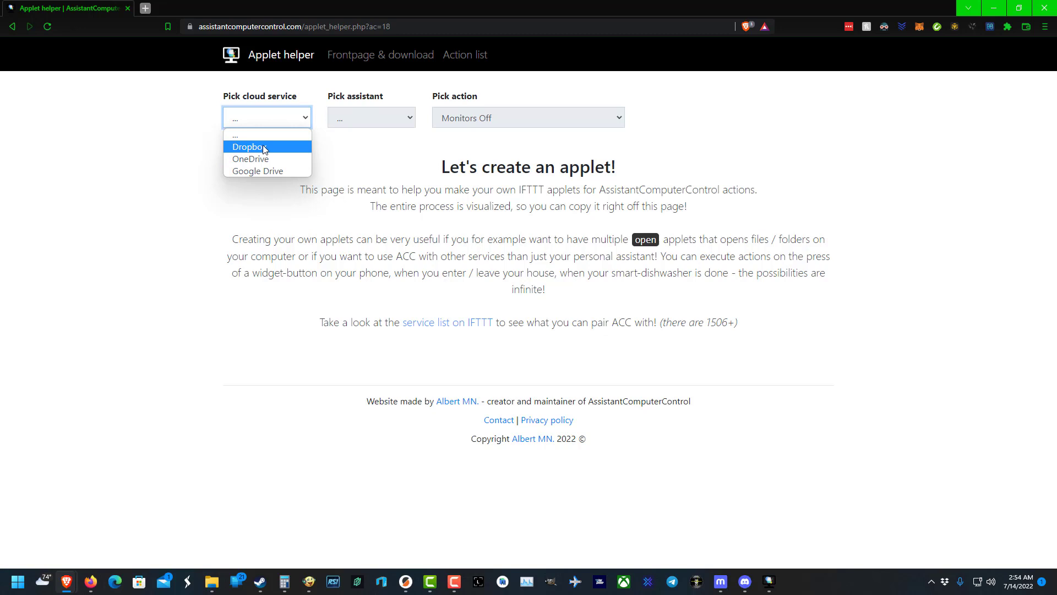
click(265, 148)
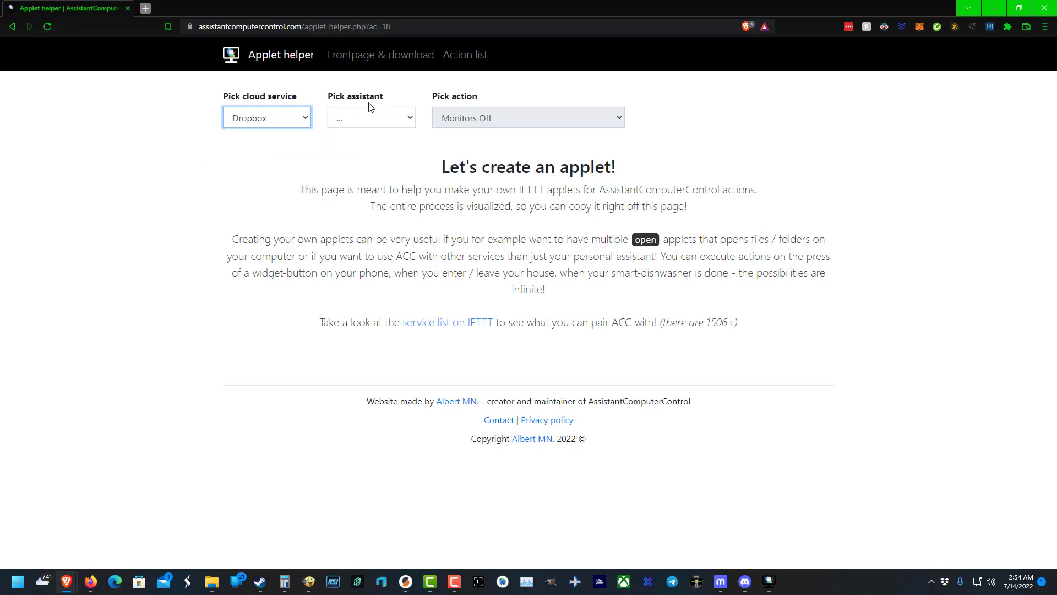
click(372, 117)
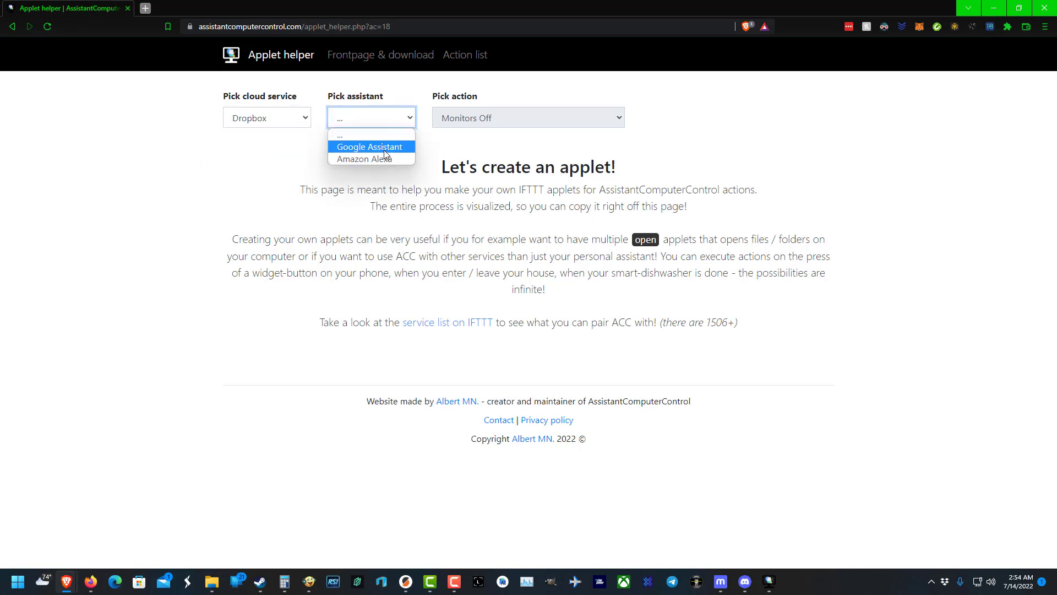
click(384, 150)
click(529, 117)
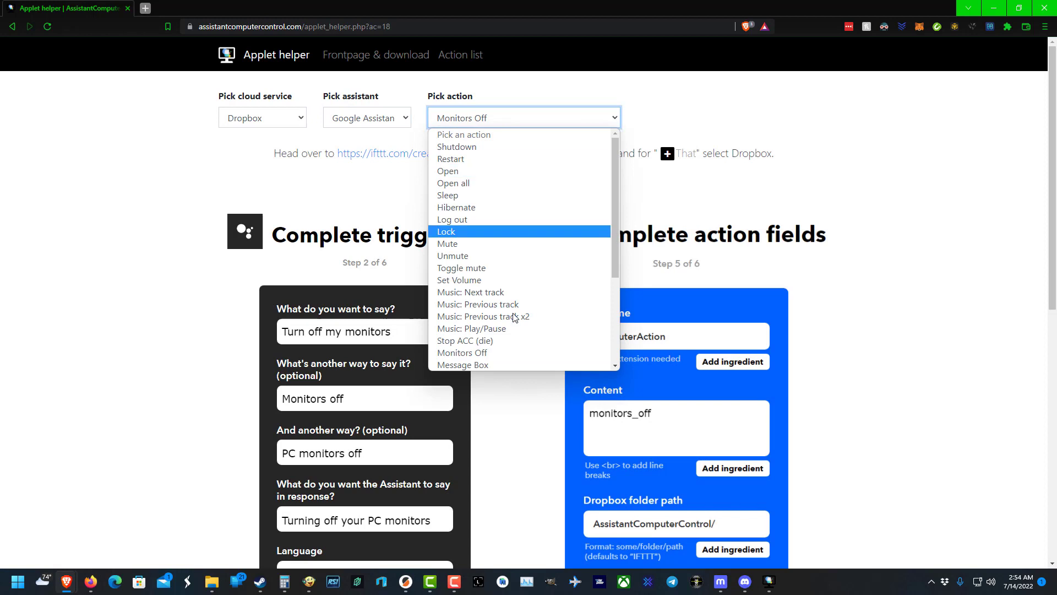
click(406, 285)
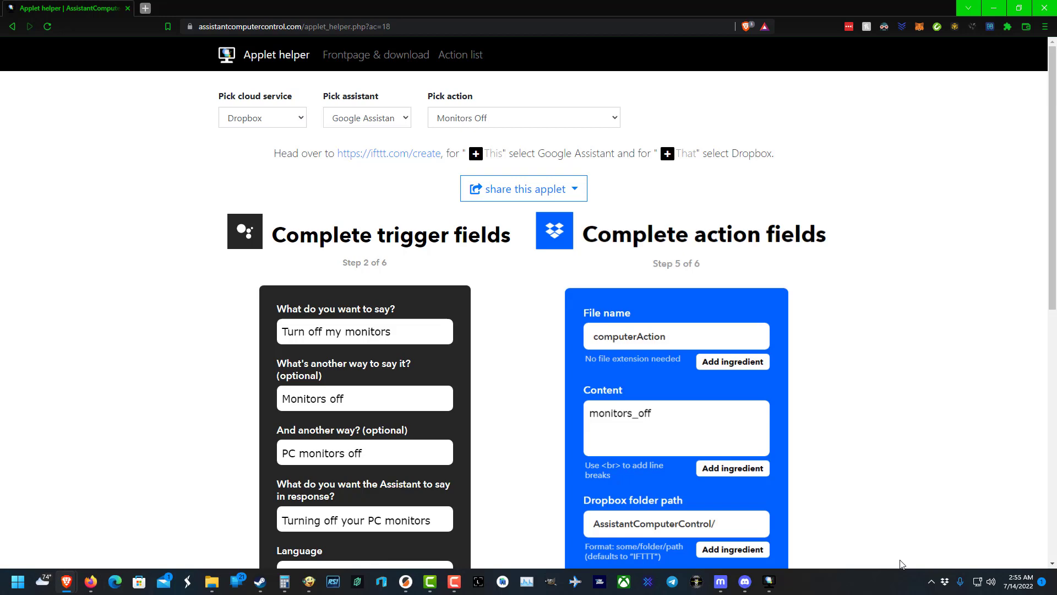
Run the Action Simulator from ACC Settings, confirm monitors_off succeeded, and close its results
click(769, 582)
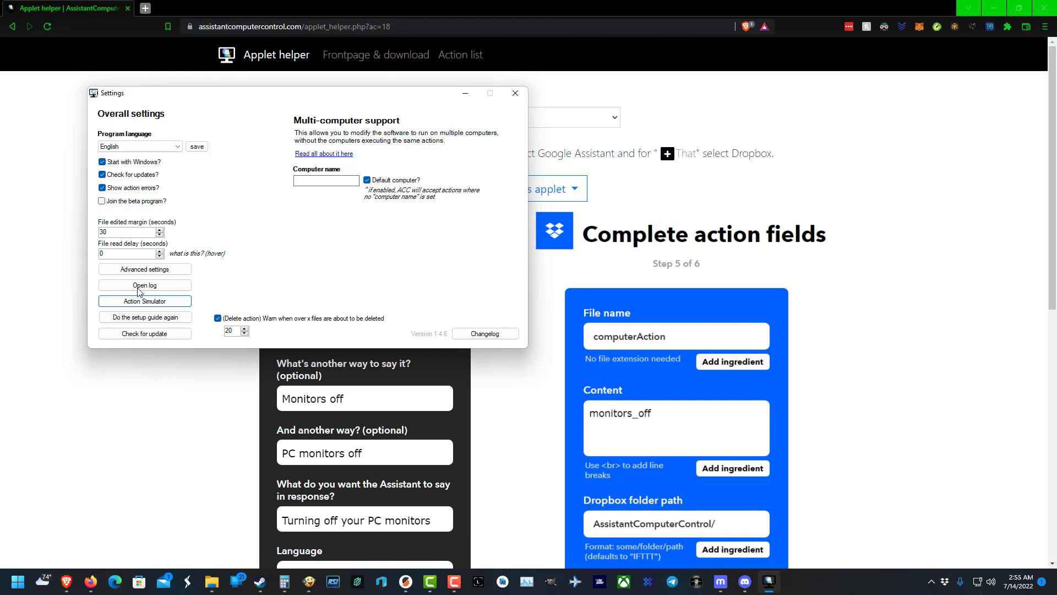
click(166, 303)
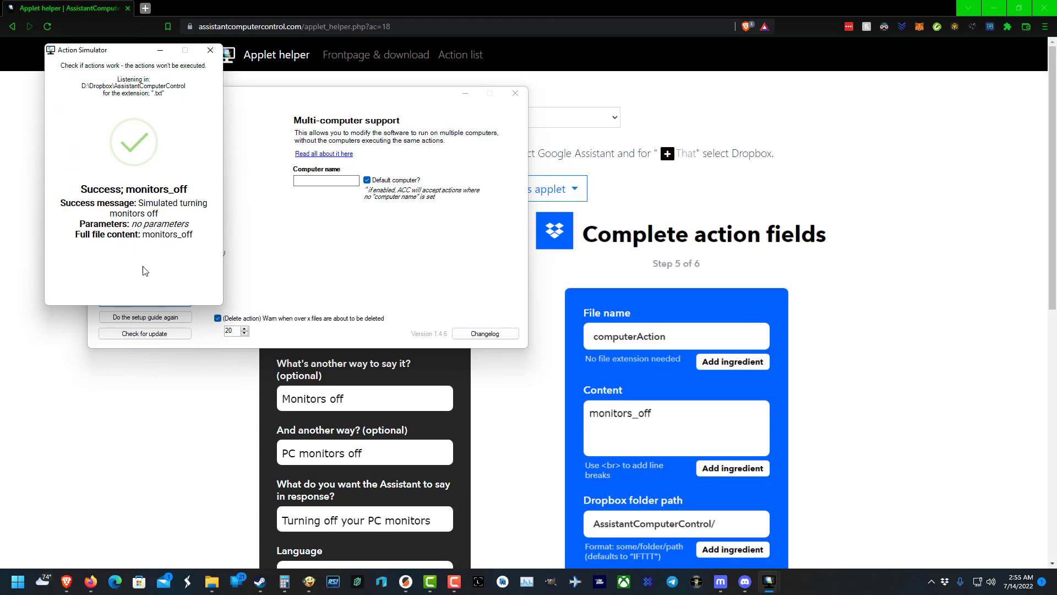
click(210, 54)
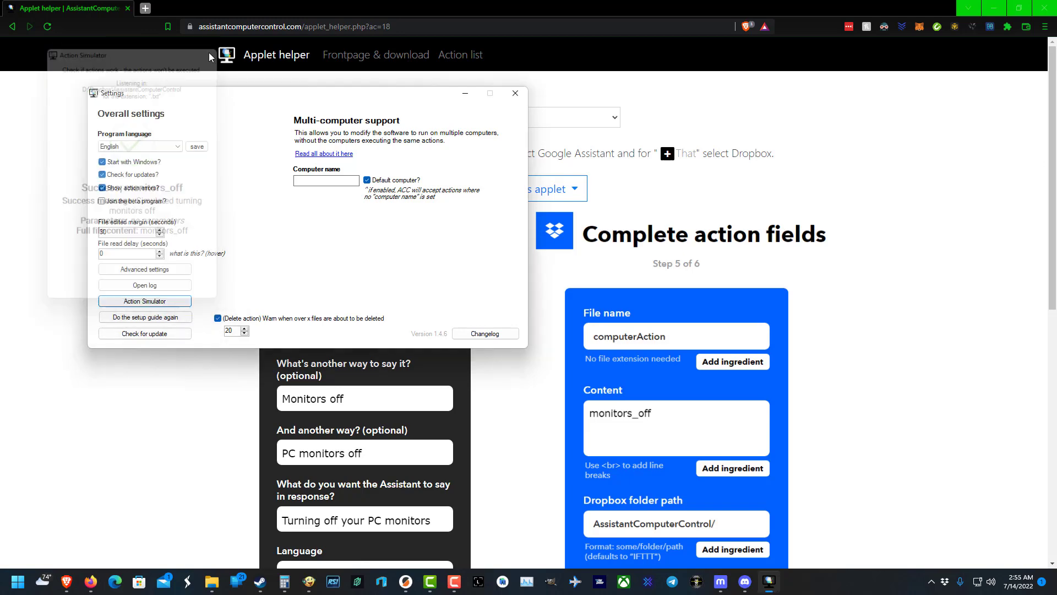
Minimize the Settings window and leave the Pick action list open with Monitors Off chosen
click(466, 94)
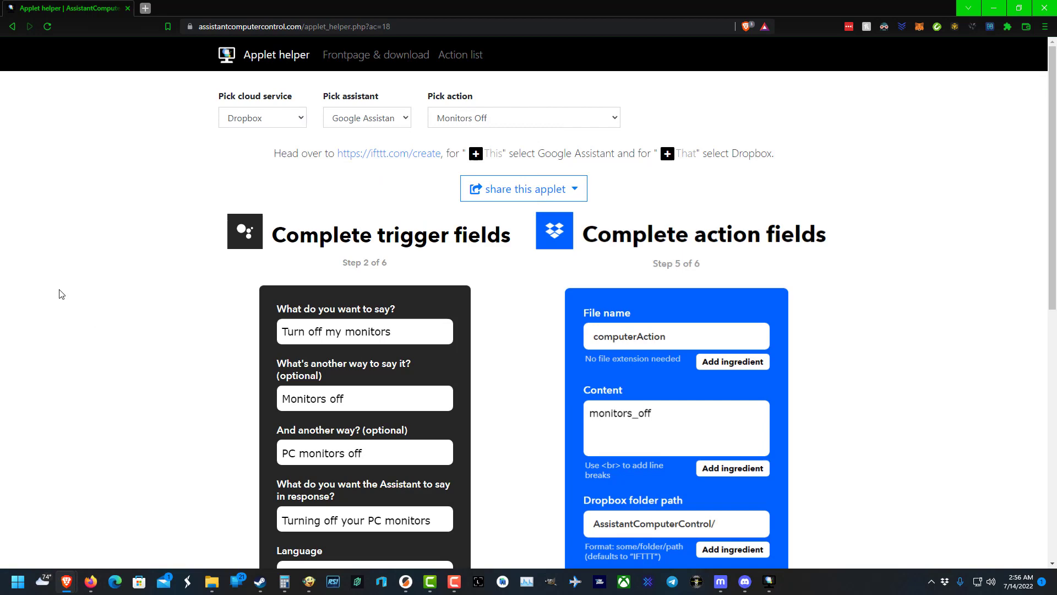
scroll(61, 294, down, 2)
scroll(66, 289, down, 1)
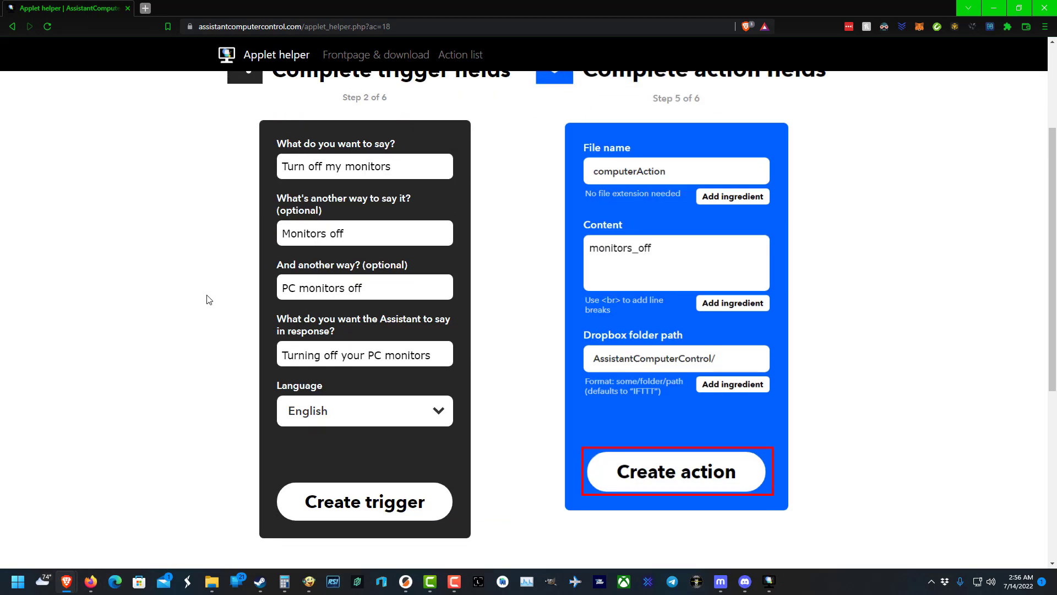
mouse_move(769, 582)
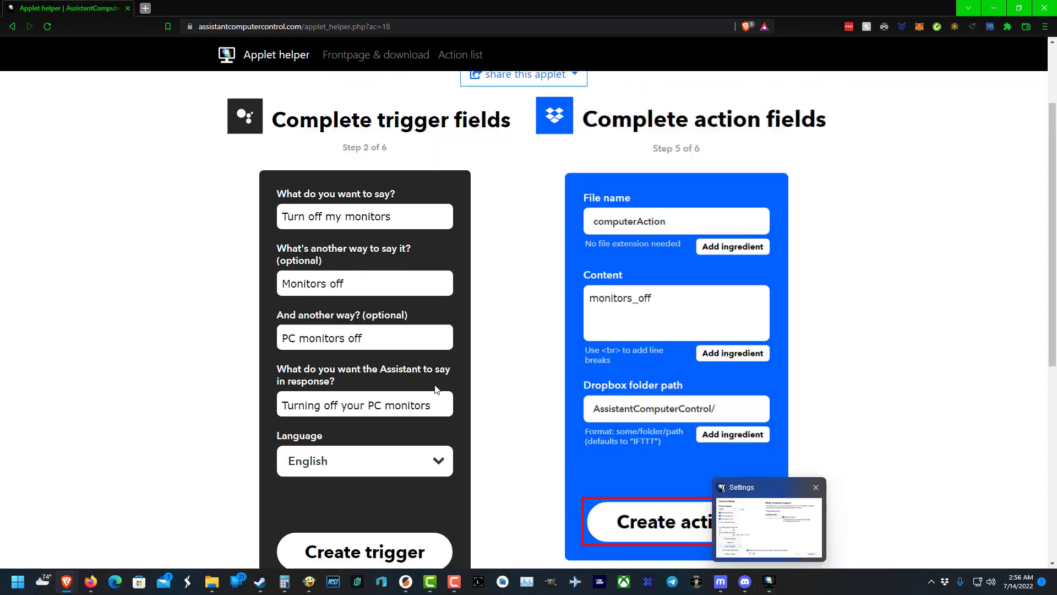
scroll(528, 331, up, 5)
click(522, 117)
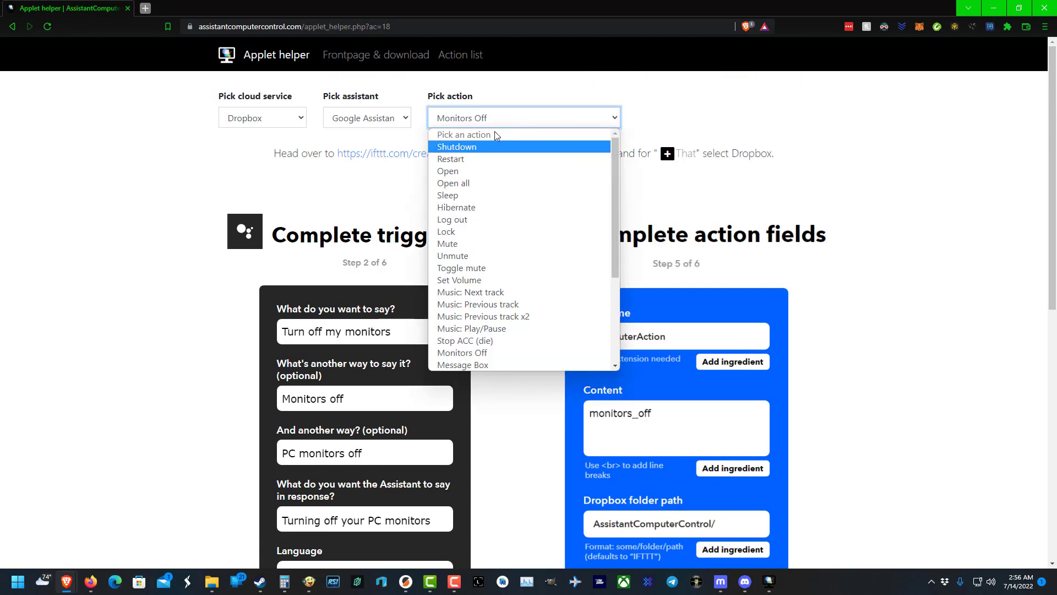
scroll(517, 268, down, 3)
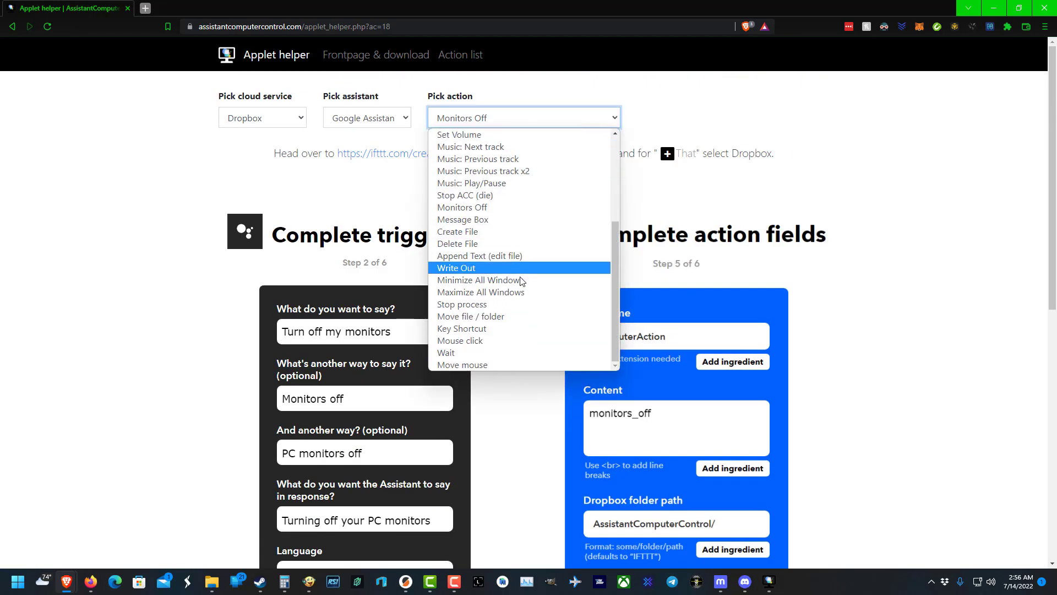
click(867, 430)
scroll(820, 443, down, 2)
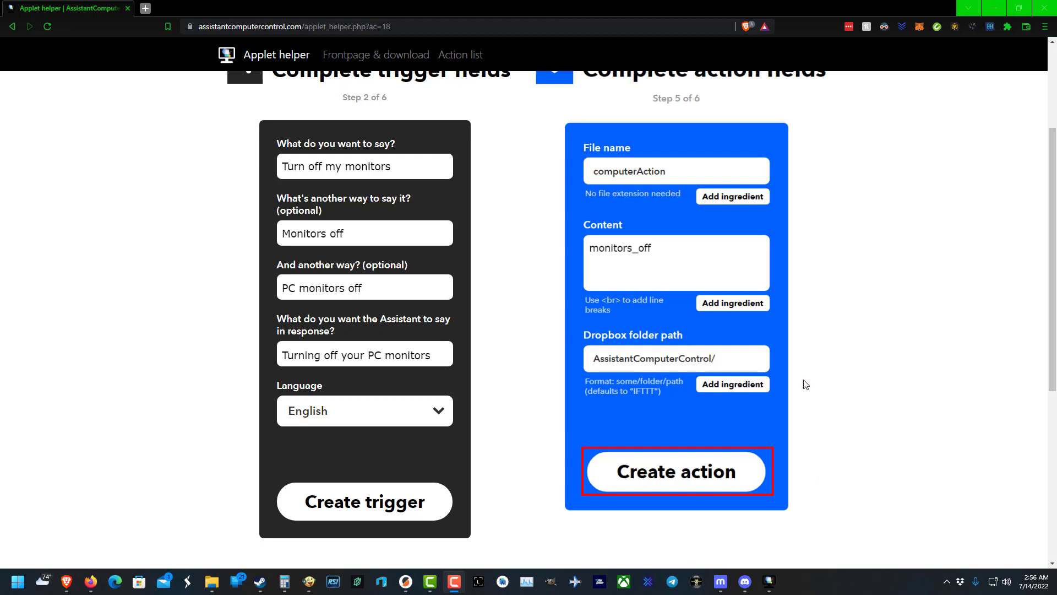
scroll(806, 384, up, 4)
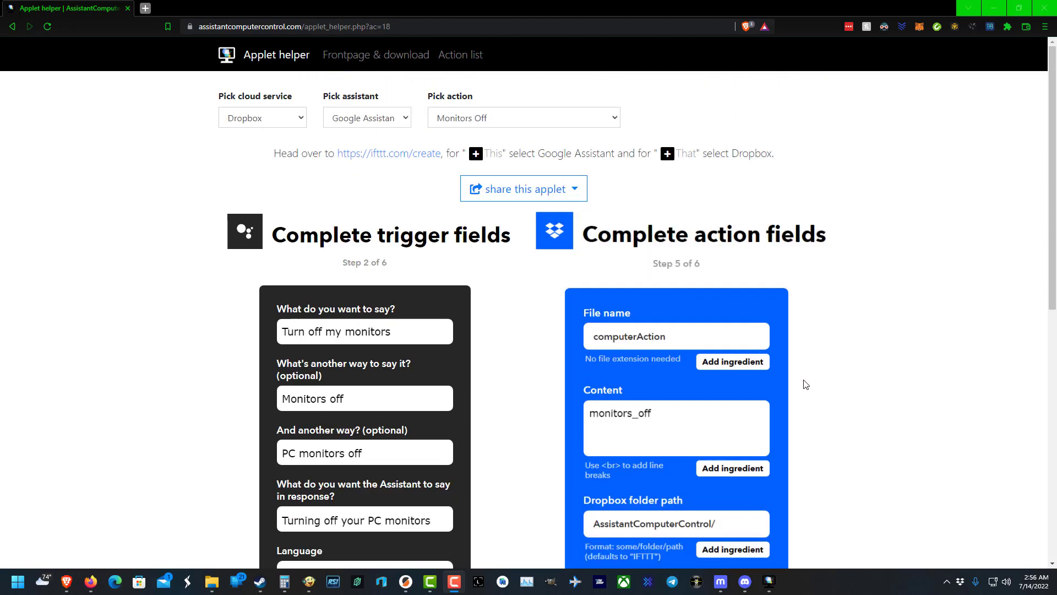
click(545, 118)
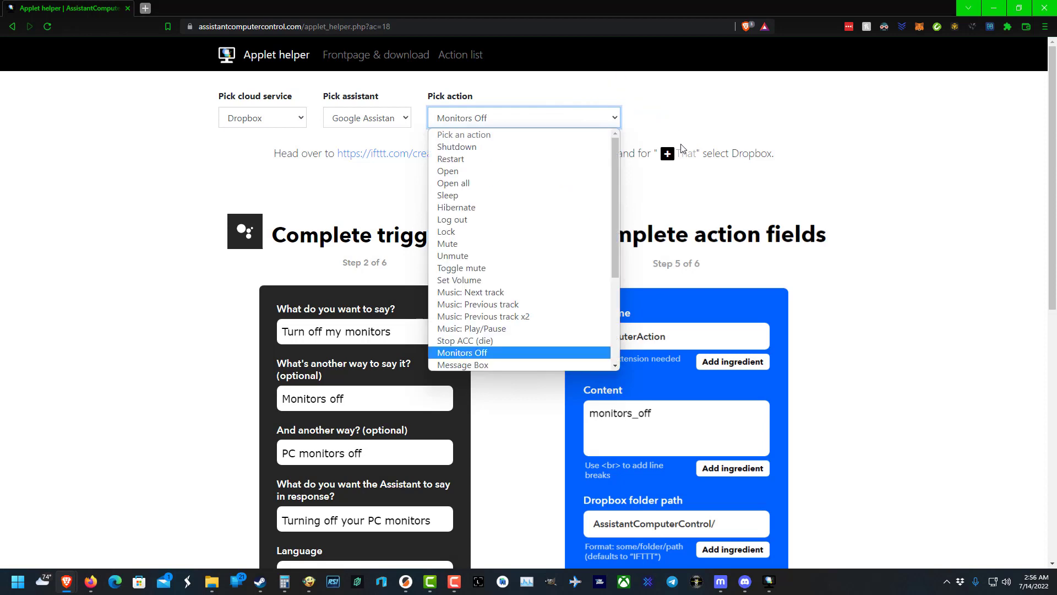